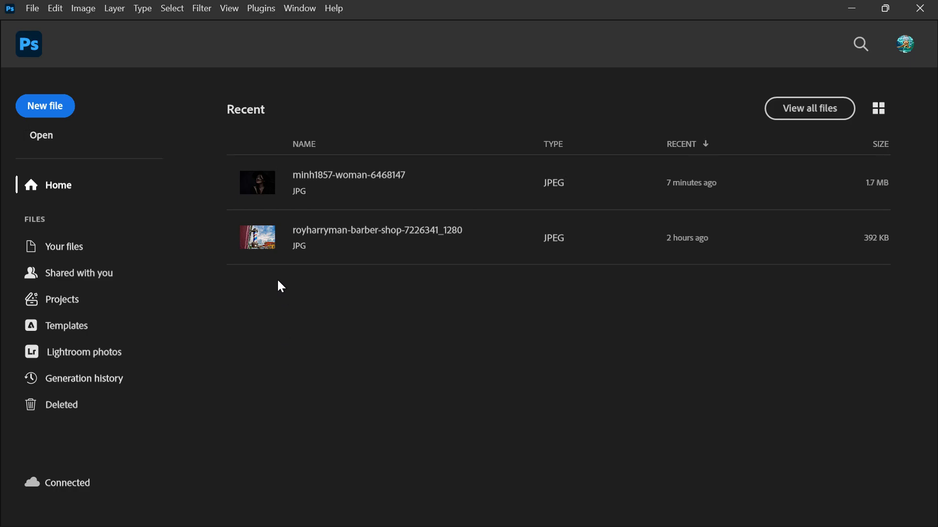
Open Untitled-1_01.jpg from the images subfolder inside the images folder
click(42, 135)
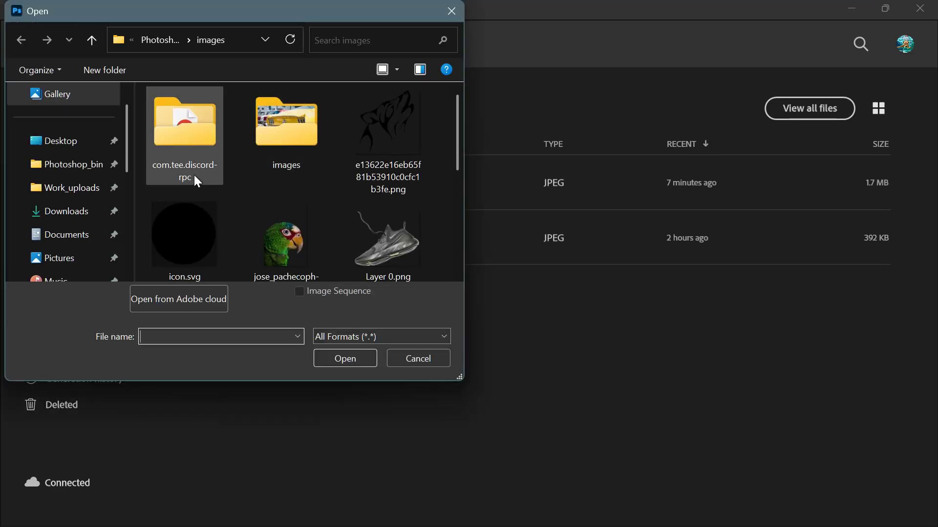
double_click(287, 164)
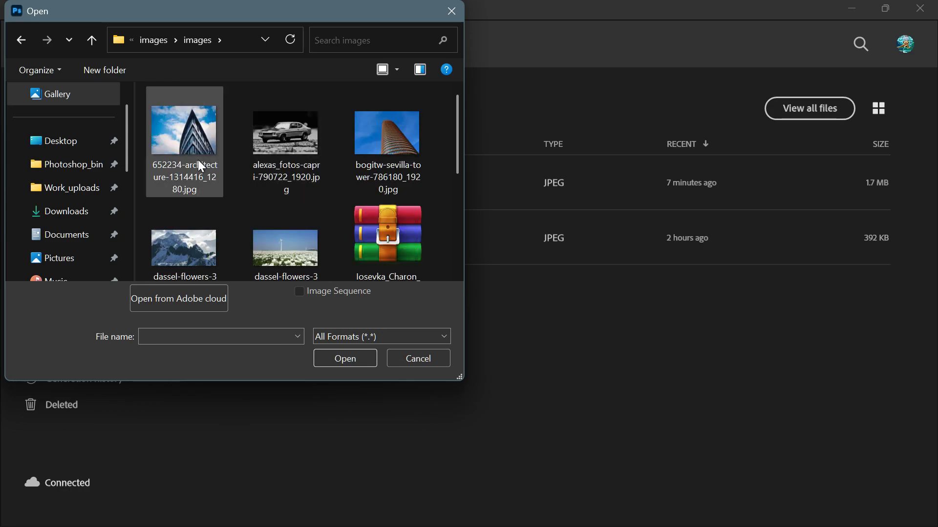
scroll(291, 183, down, 5)
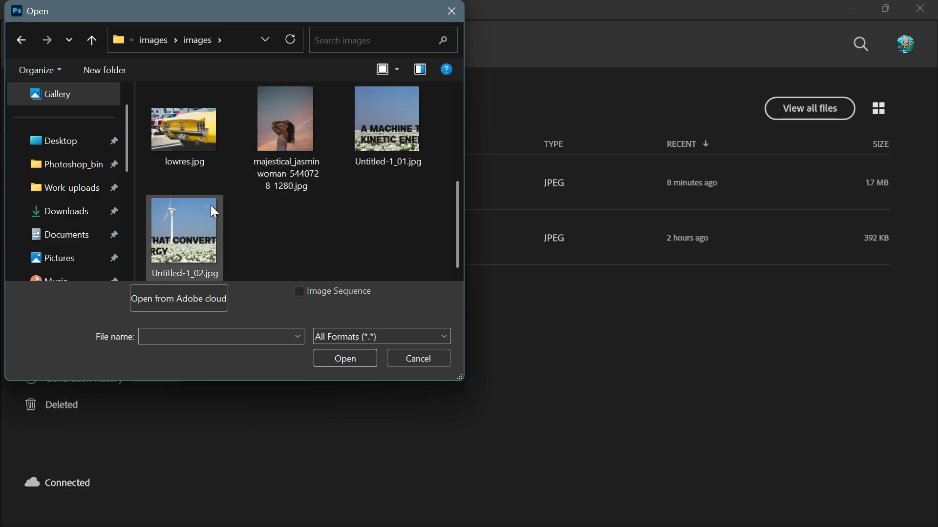
click(351, 132)
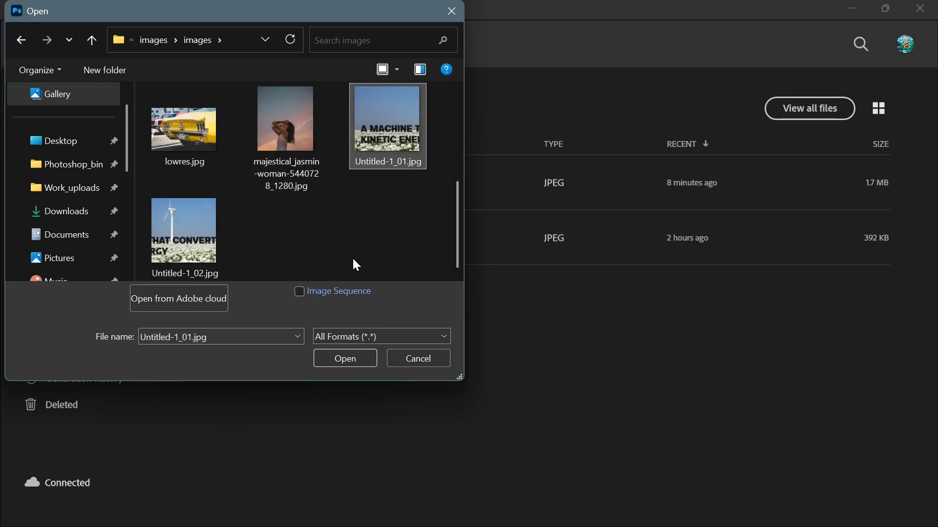
click(337, 359)
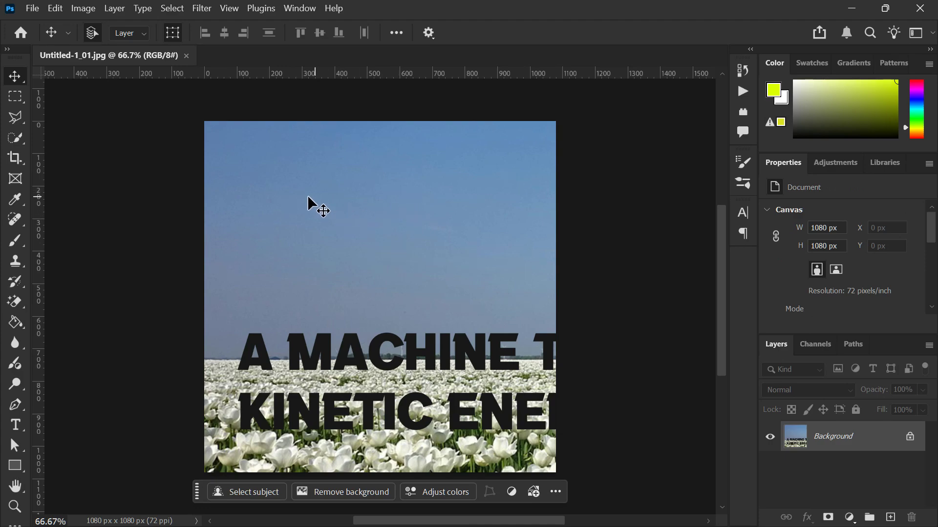
Start recording a new action named Action 2 in Set 1, keeping the Batch resize + save action collapsed
click(297, 6)
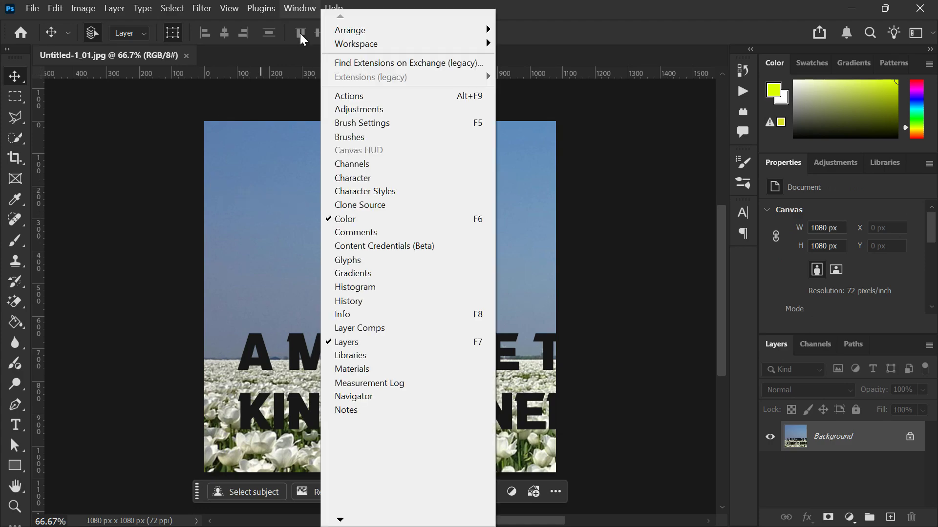
click(335, 95)
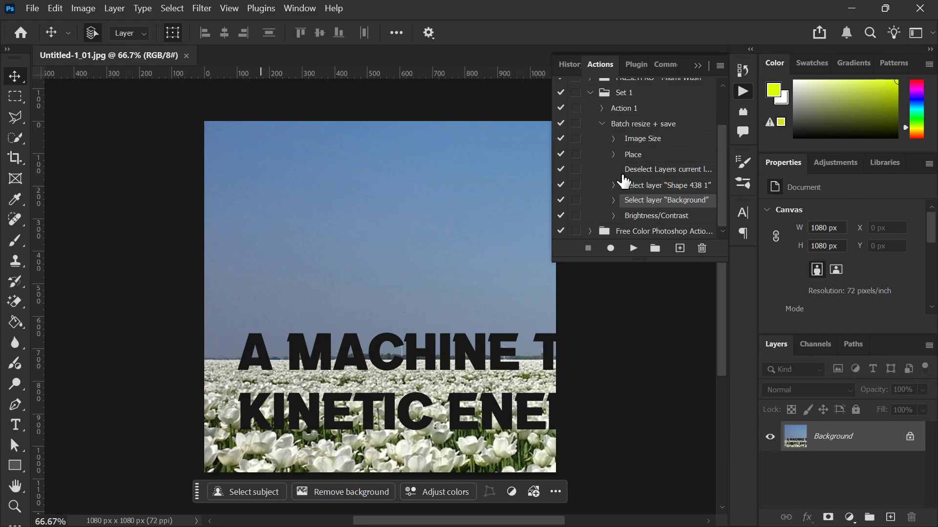
scroll(623, 181, up, 1)
click(591, 108)
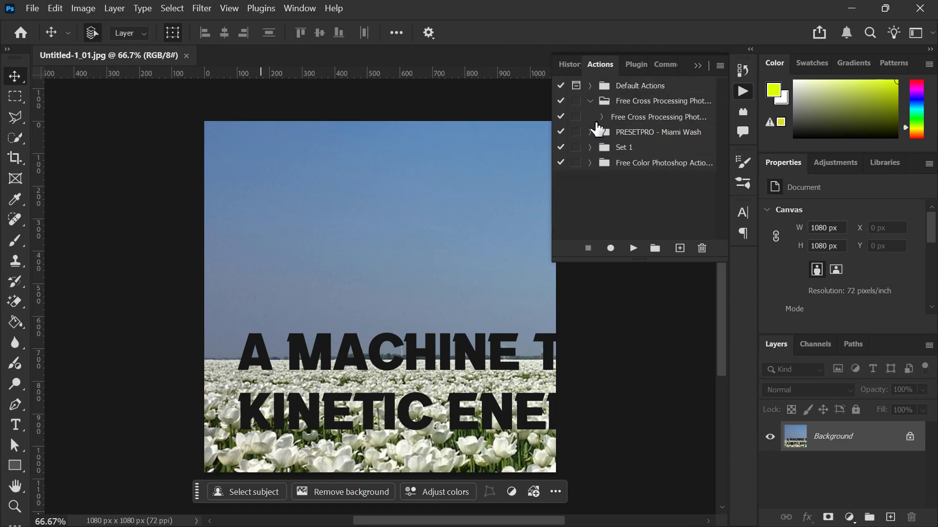
click(678, 248)
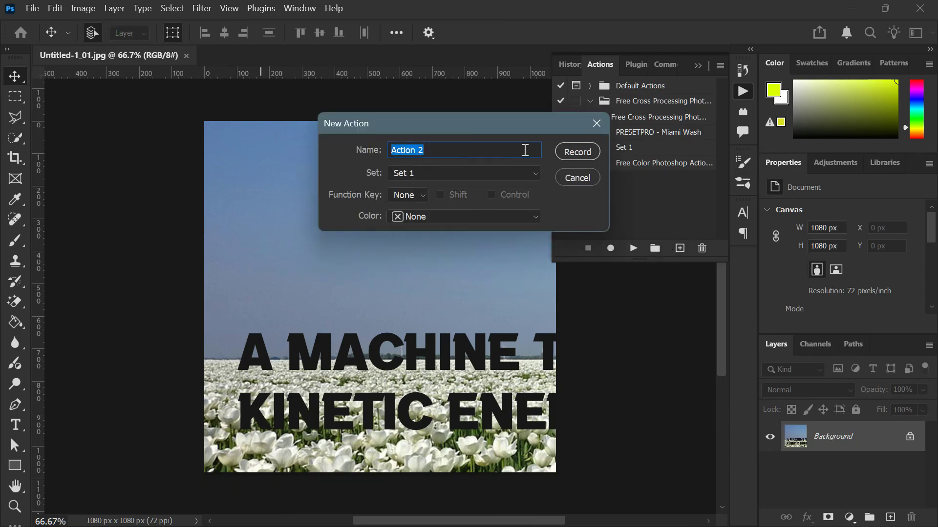
click(566, 148)
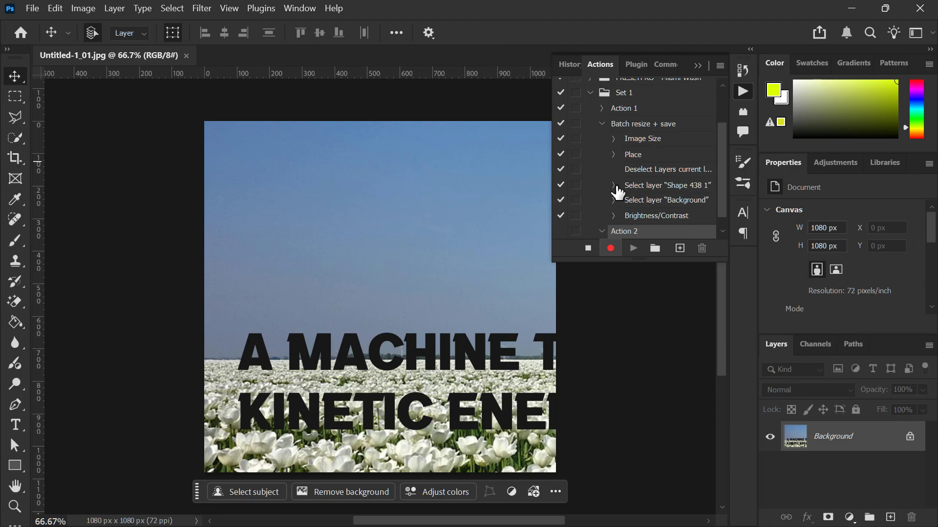
scroll(616, 191, down, 1)
click(600, 108)
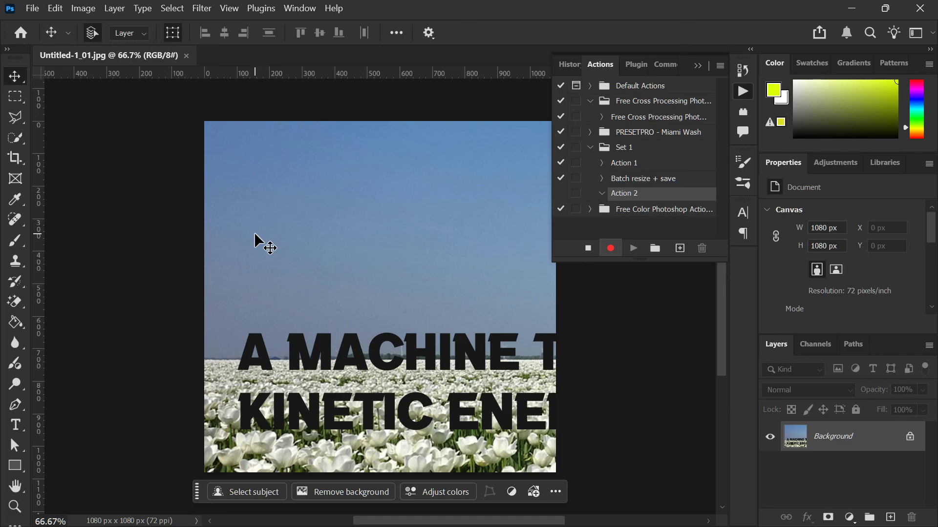
Resize the image to 70 percent of its width and height
click(86, 8)
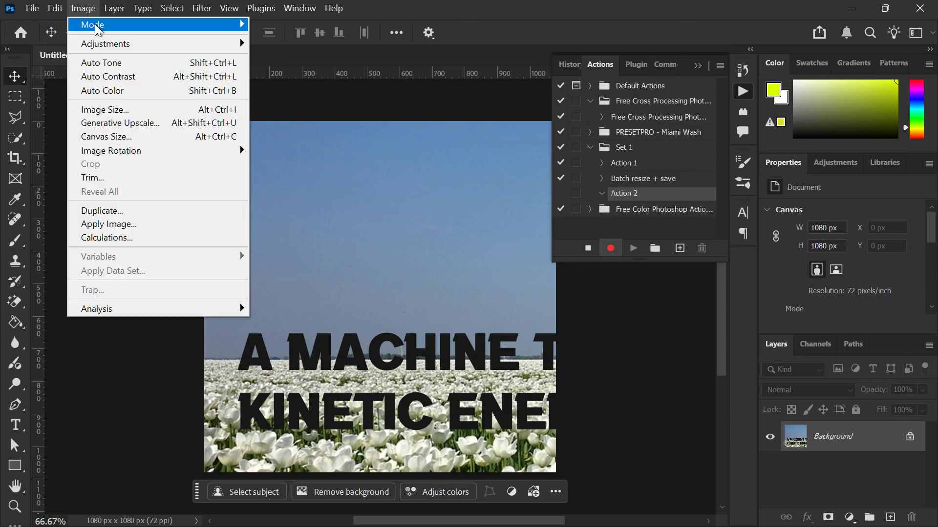
click(139, 112)
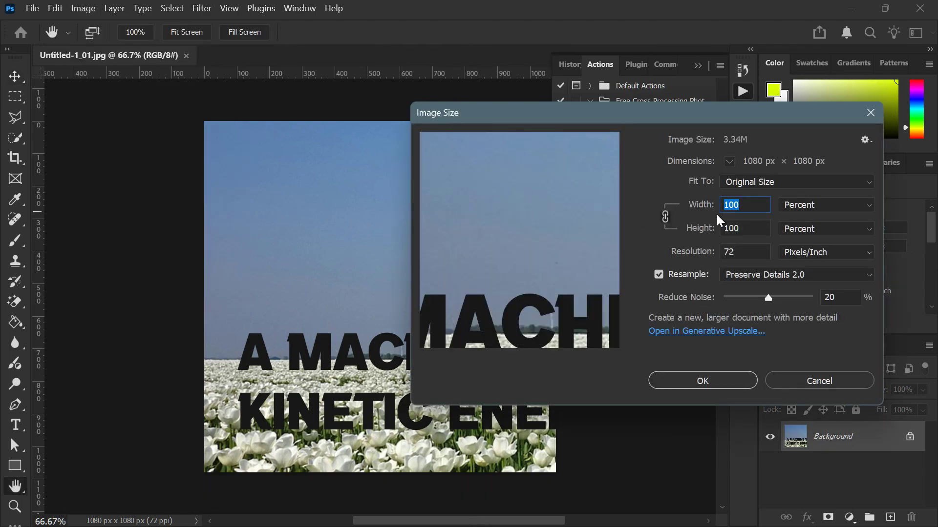
text(70)
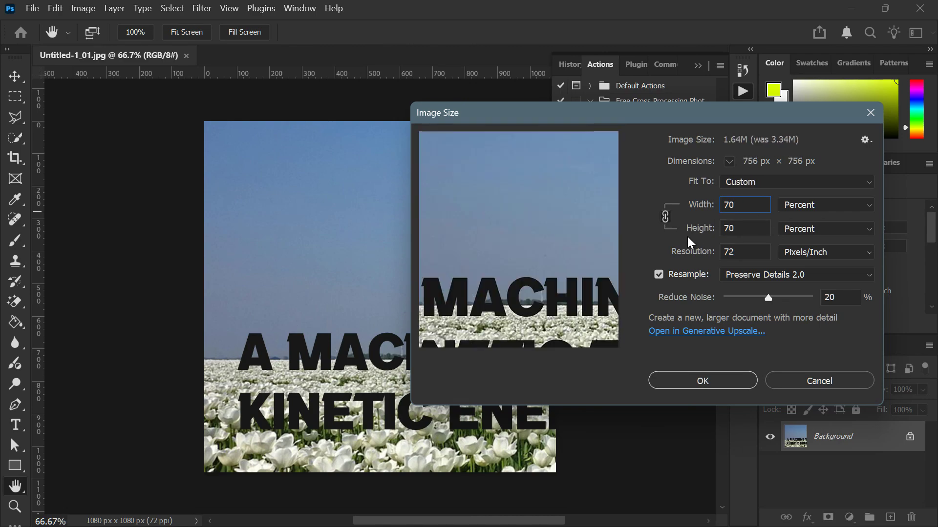
click(670, 376)
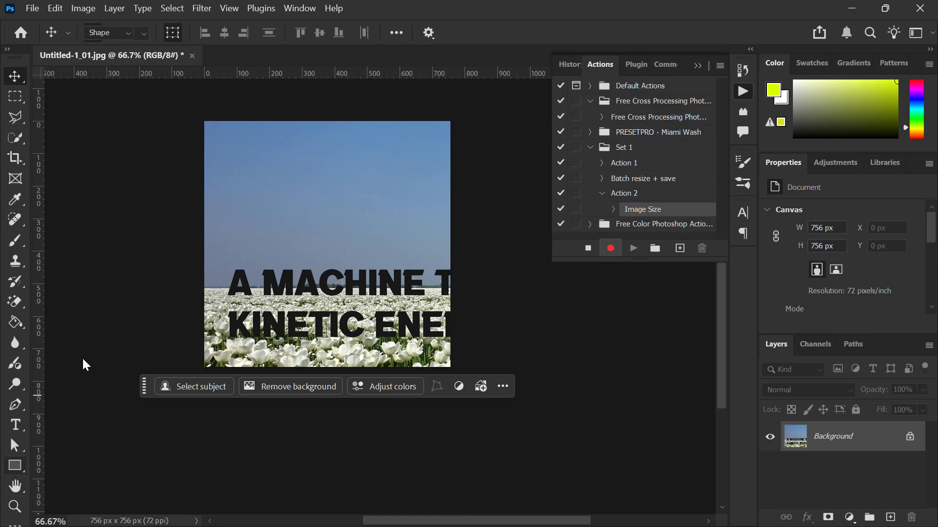
Draw a yellow circle shape about 217 px in diameter in the sky near the image's upper-left corner
click(15, 465)
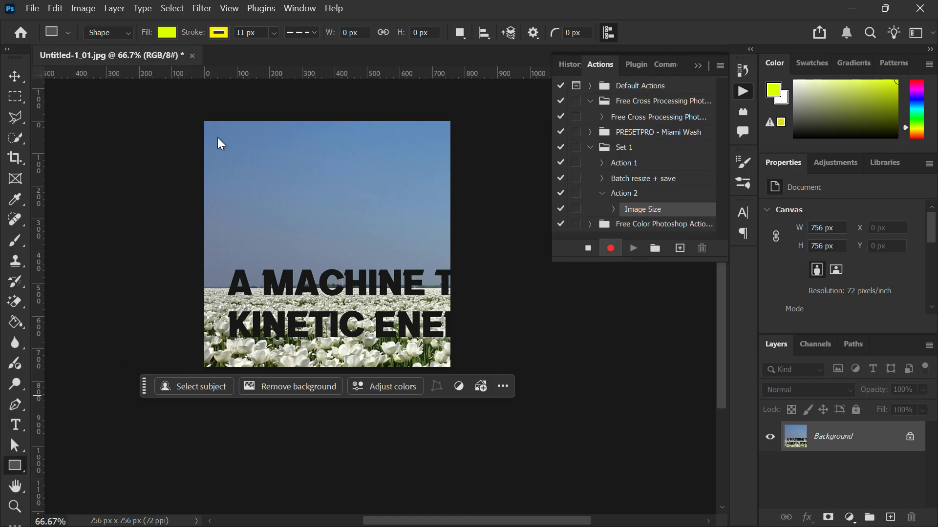
key(shift+u)
drag(219, 135, 325, 206)
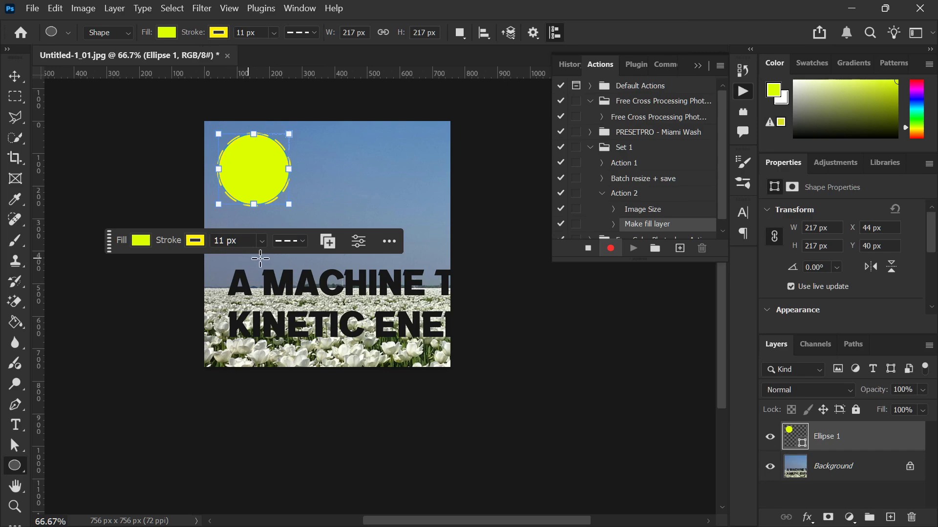
Deselect the layers and stop recording Action 2
click(613, 251)
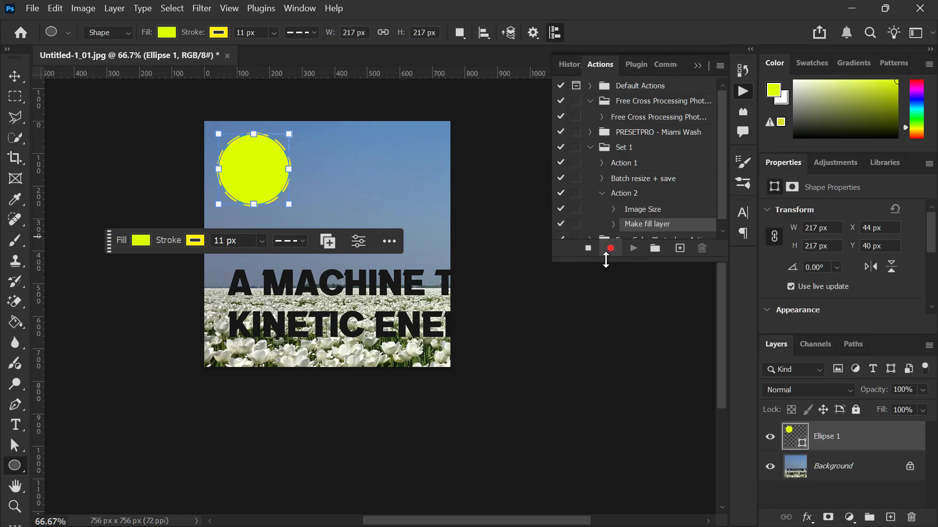
click(795, 489)
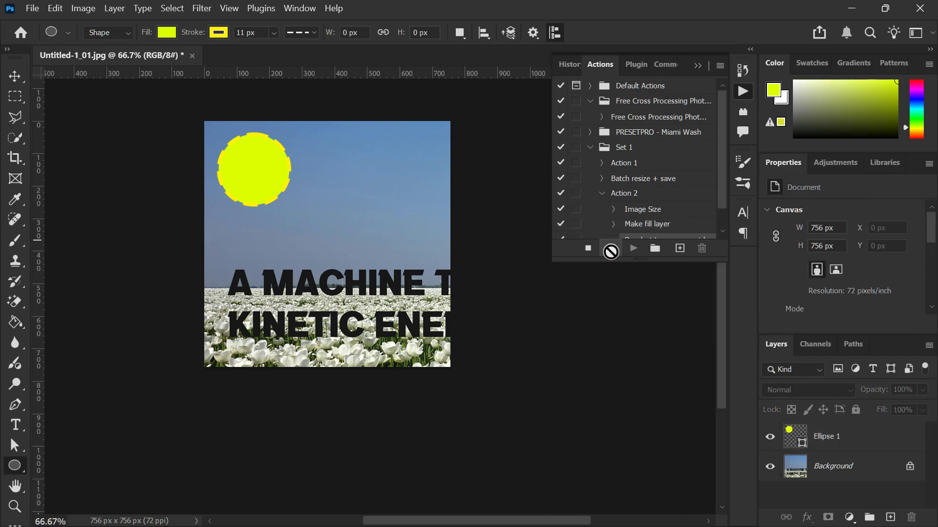
key(v)
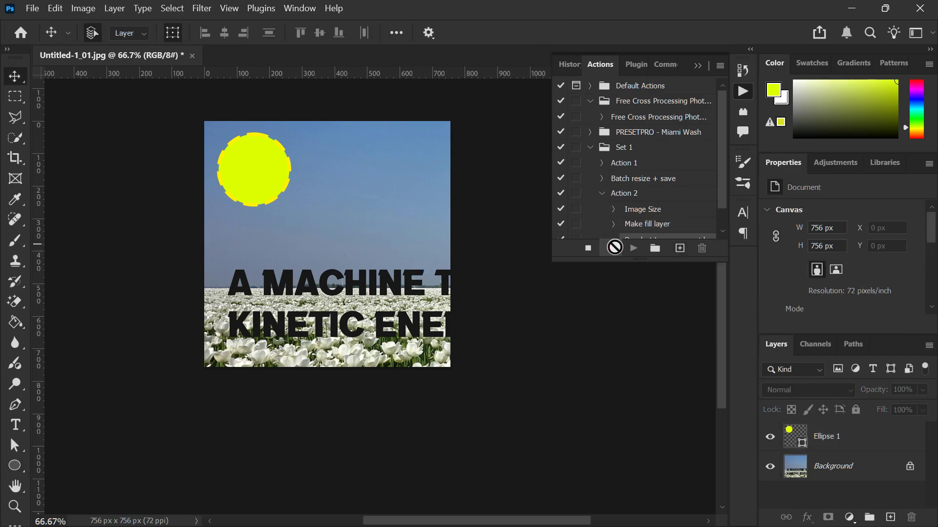
click(584, 249)
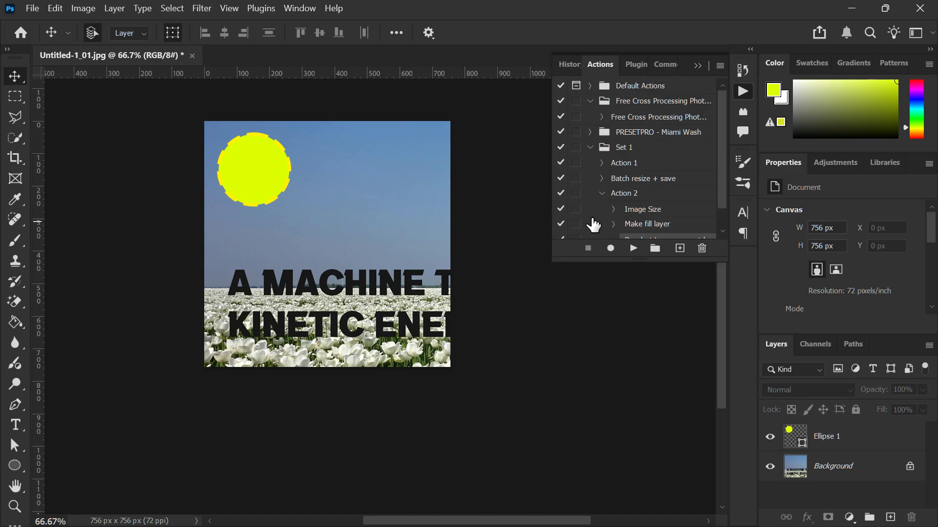
scroll(593, 226, down, 2)
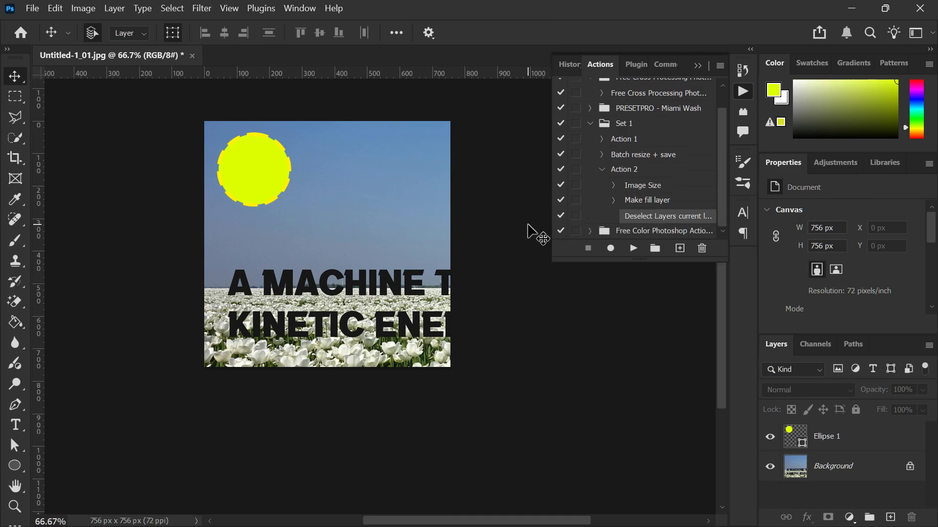
click(614, 201)
click(614, 202)
Open the Batch automation for Action 2 of Set 1 with Folder as the source
click(32, 9)
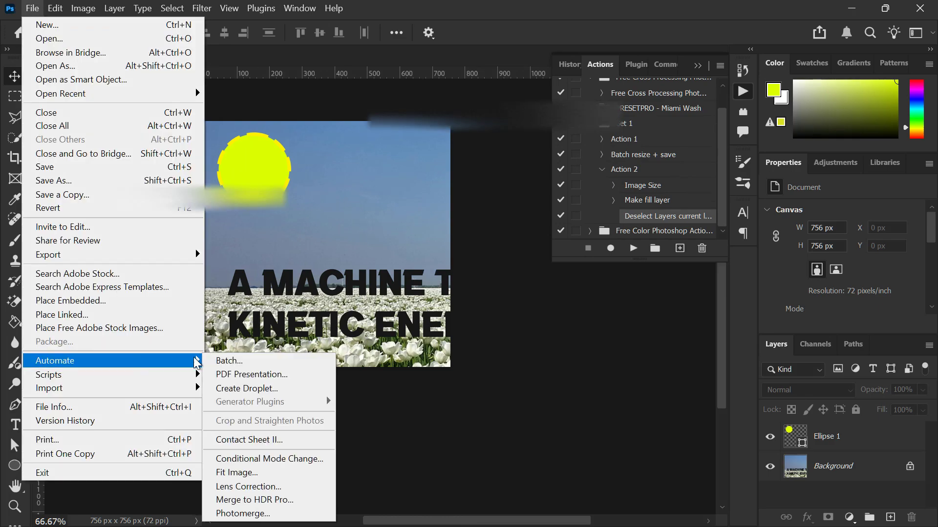
click(227, 363)
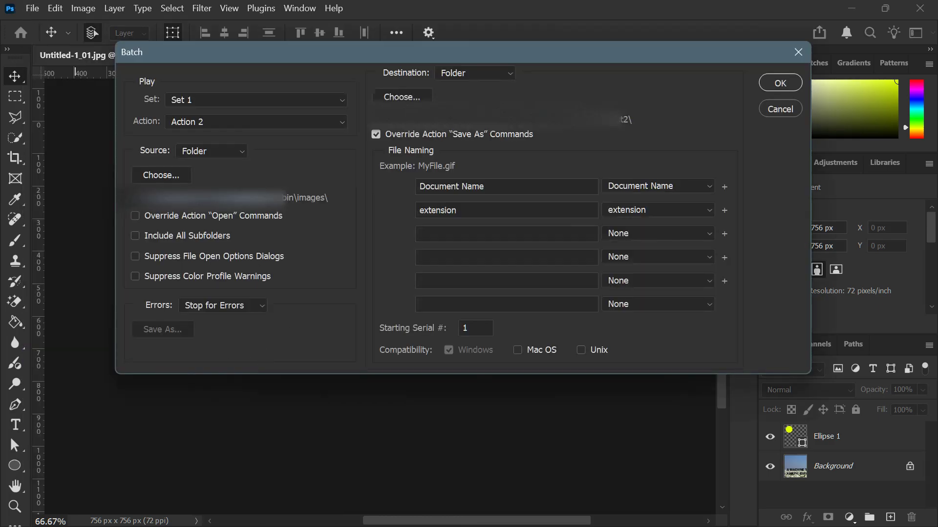
click(230, 154)
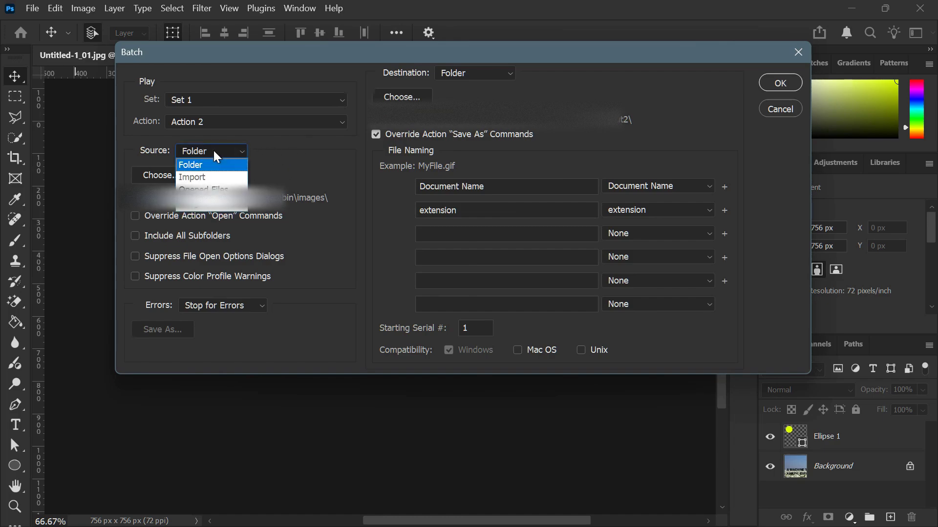
click(216, 165)
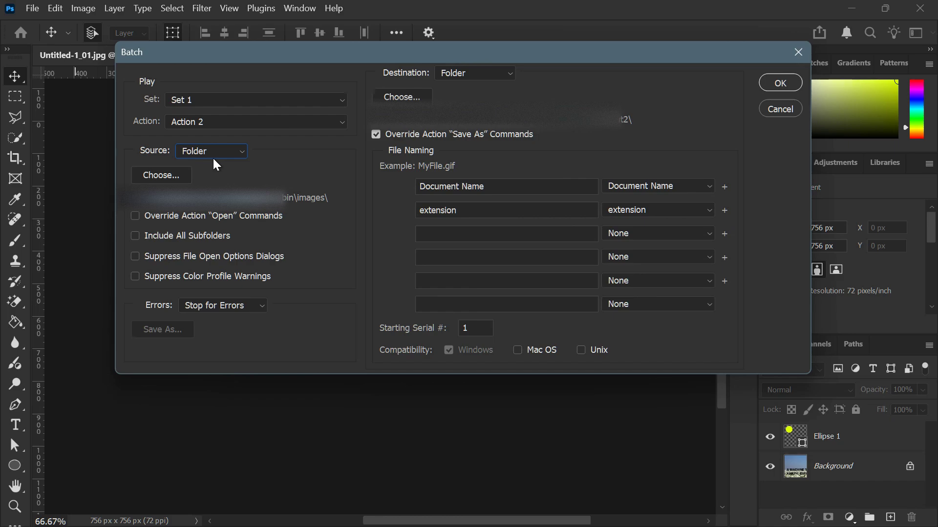
click(179, 172)
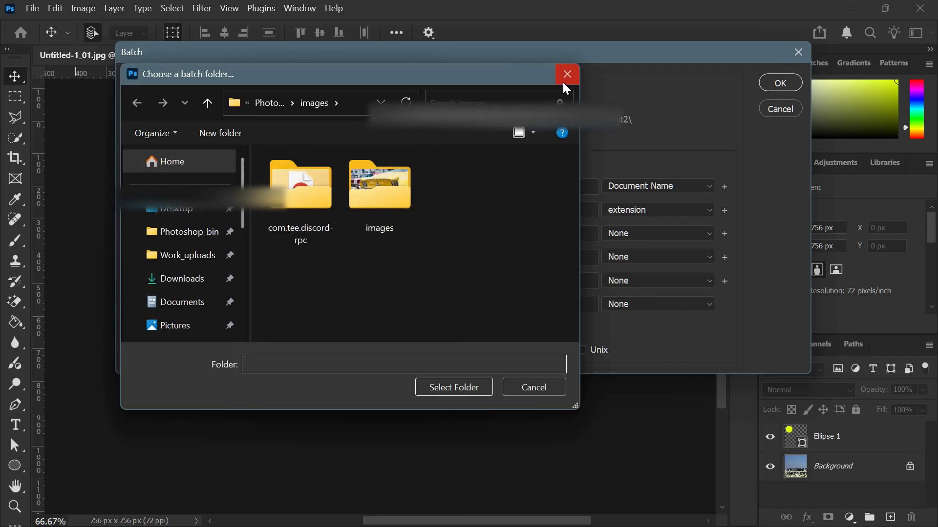
click(565, 76)
click(194, 149)
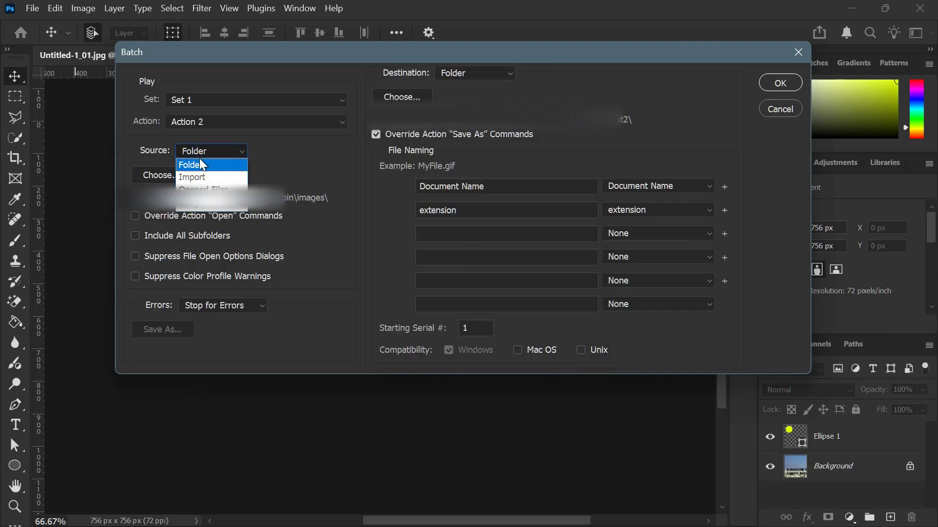
click(279, 161)
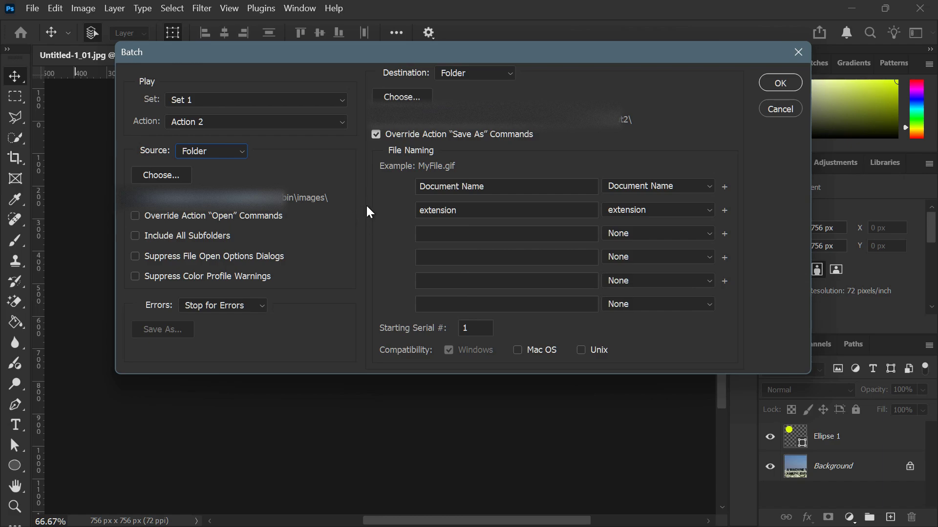
Choose the images subfolder inside the images folder as the batch source and run the batch
click(170, 175)
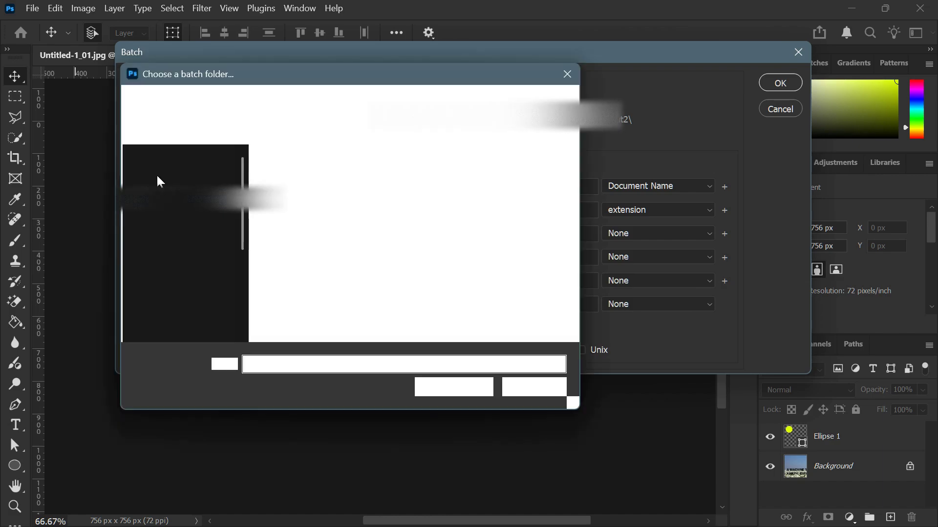
double_click(402, 177)
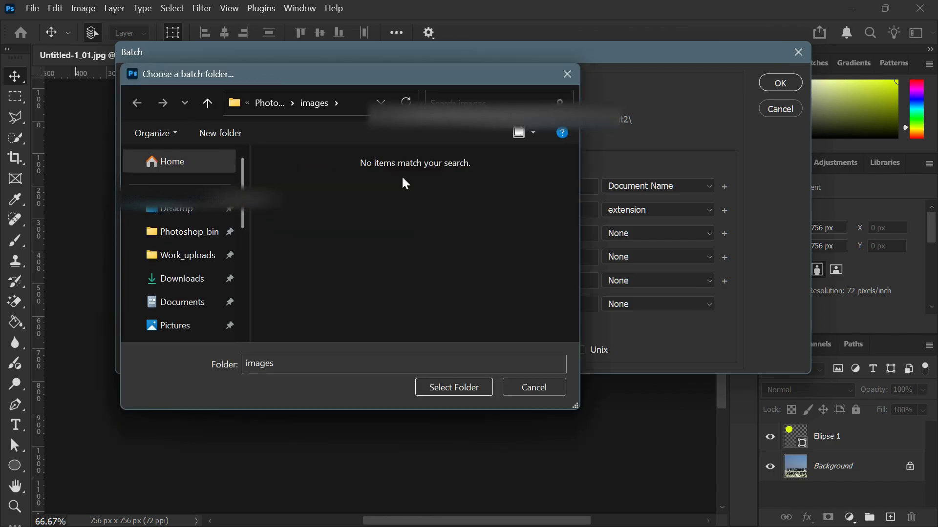
click(454, 387)
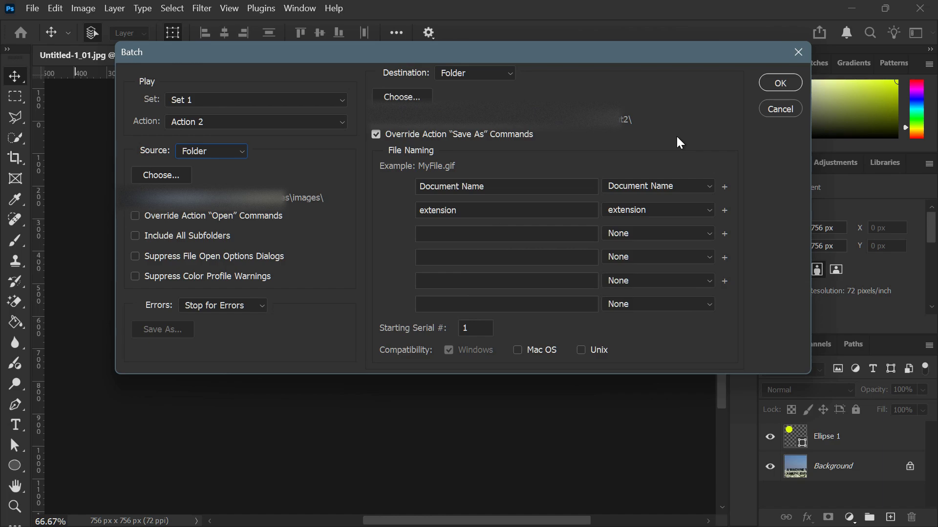
click(767, 85)
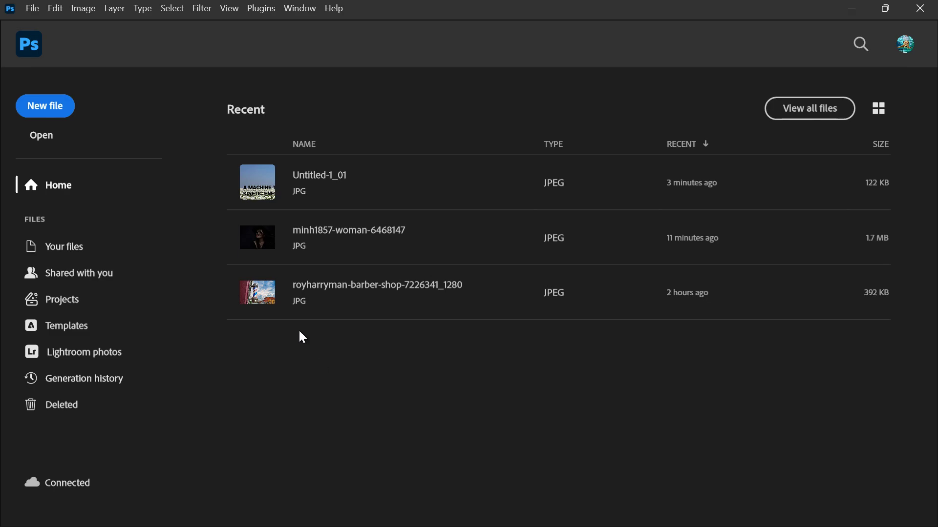
Show the list of saved actions and collapse Action 2 in Set 1
click(291, 10)
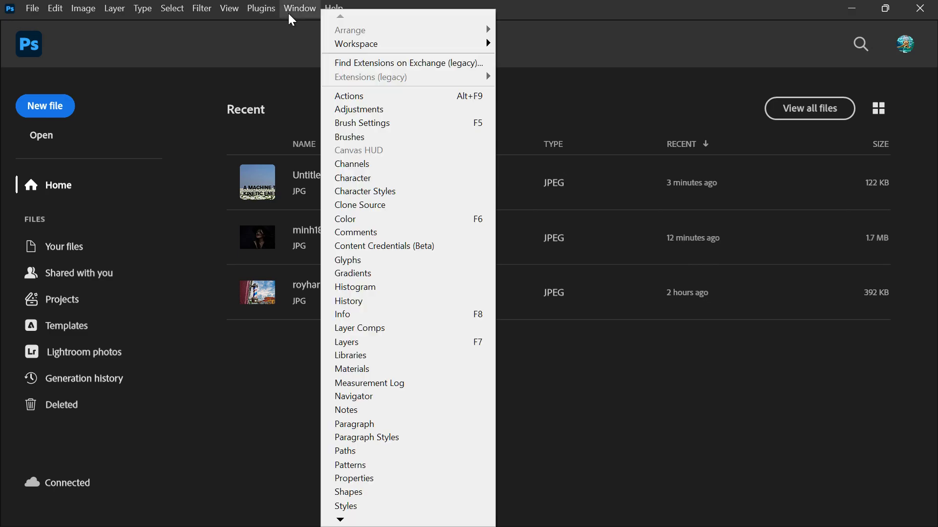
click(339, 95)
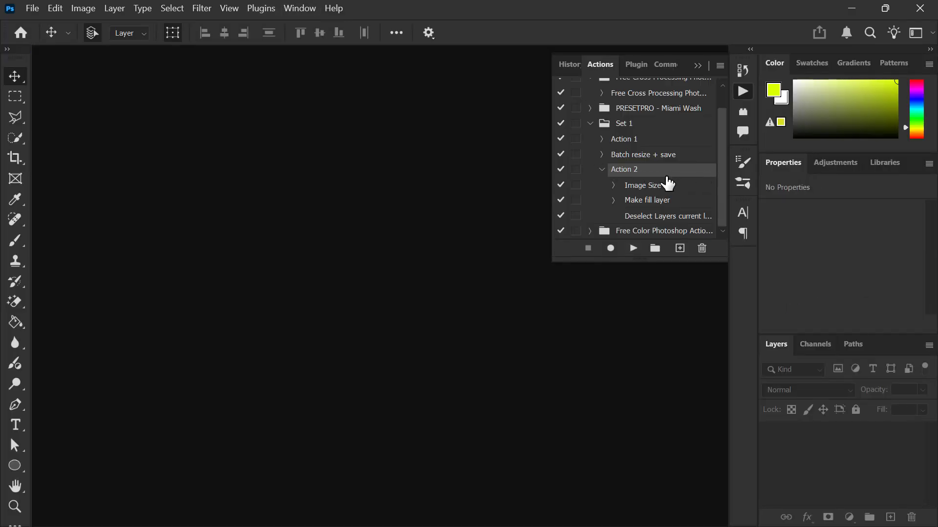
click(602, 170)
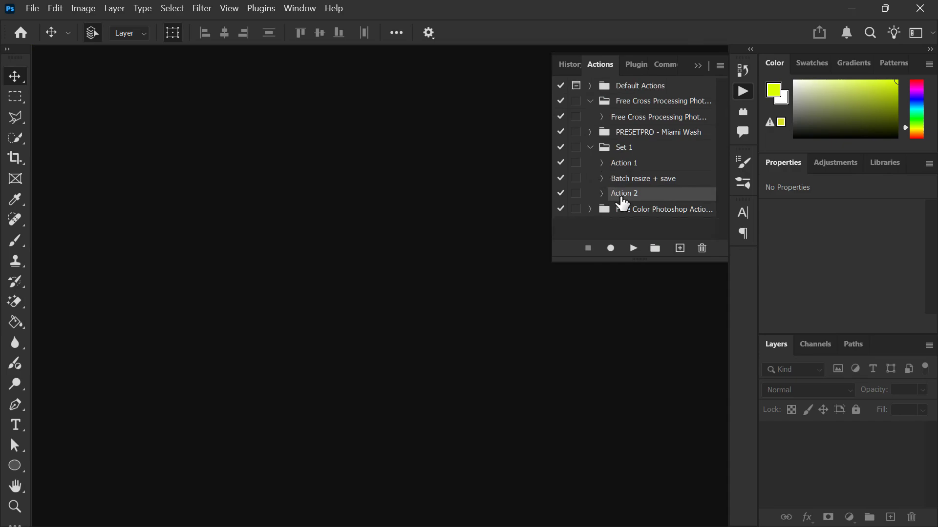